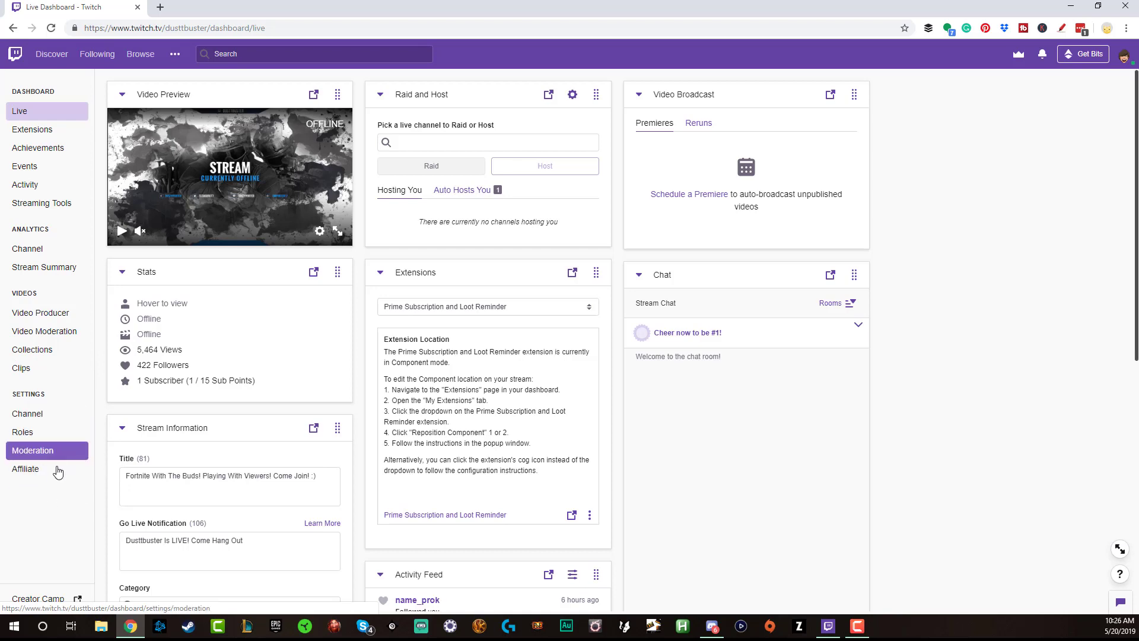
Go to the Affiliate revenue settings and open the subscription Emotes settings
click(35, 475)
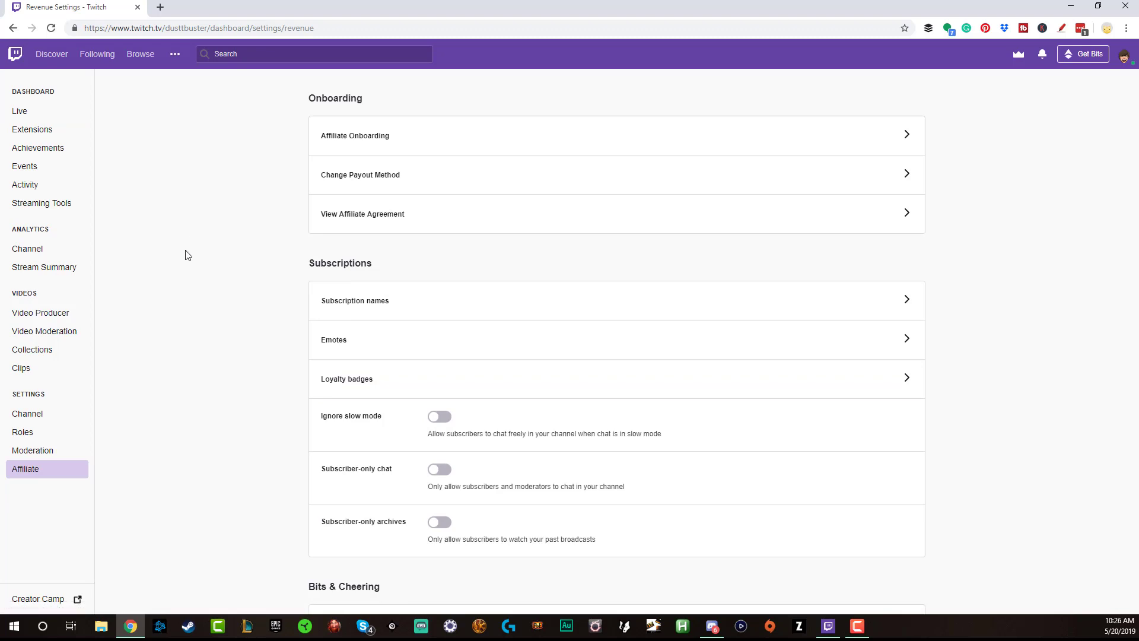
scroll(189, 257, down, 2)
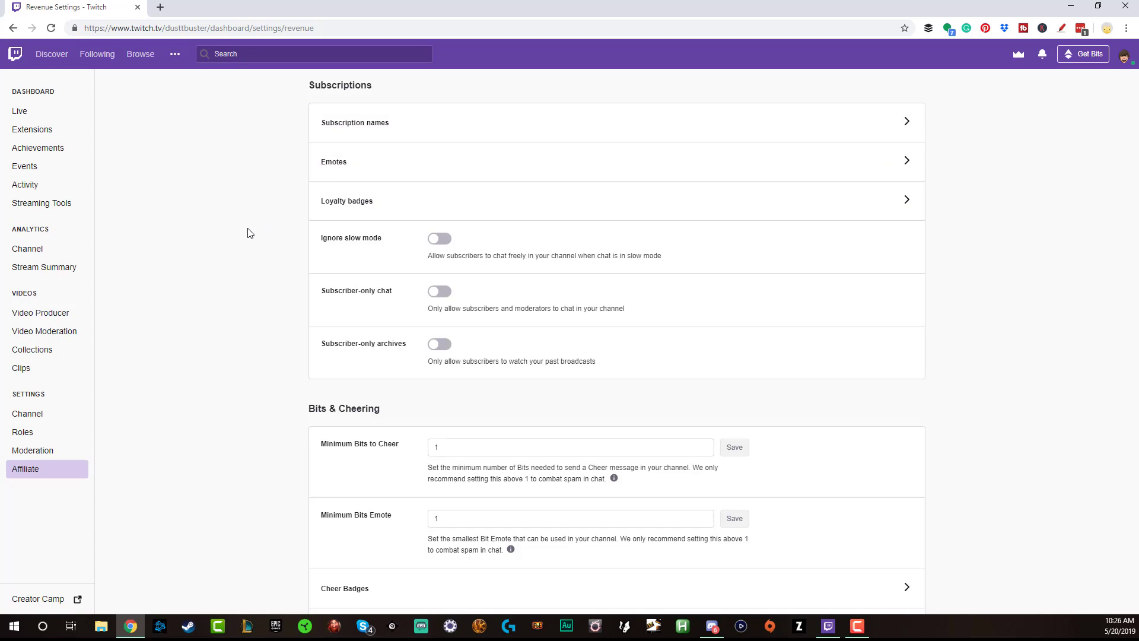
scroll(225, 355, up, 1)
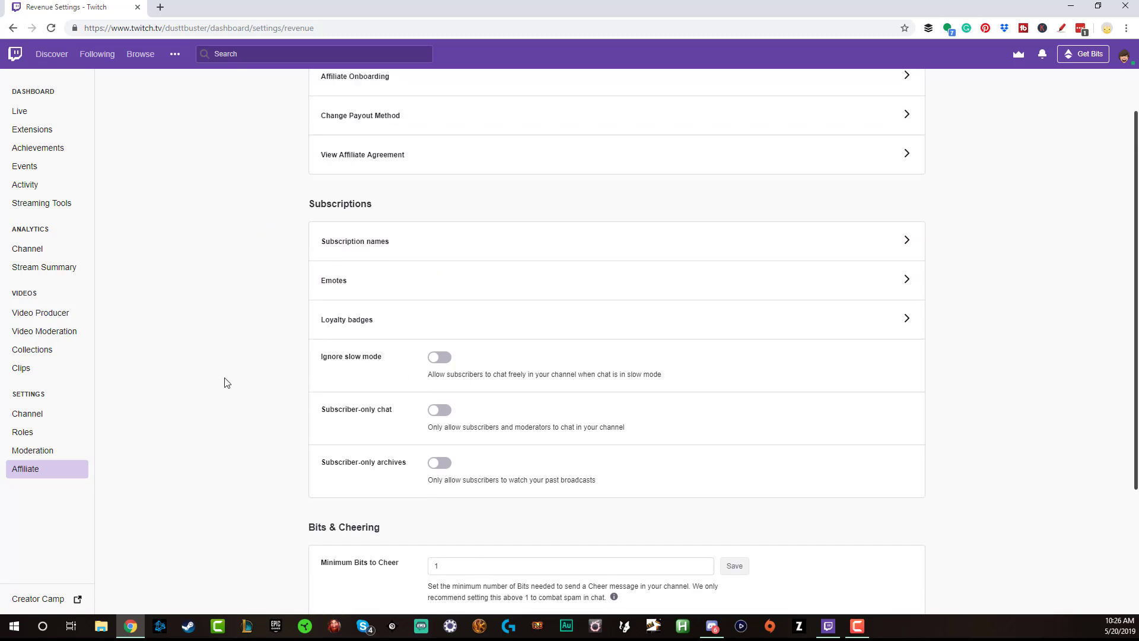
click(349, 284)
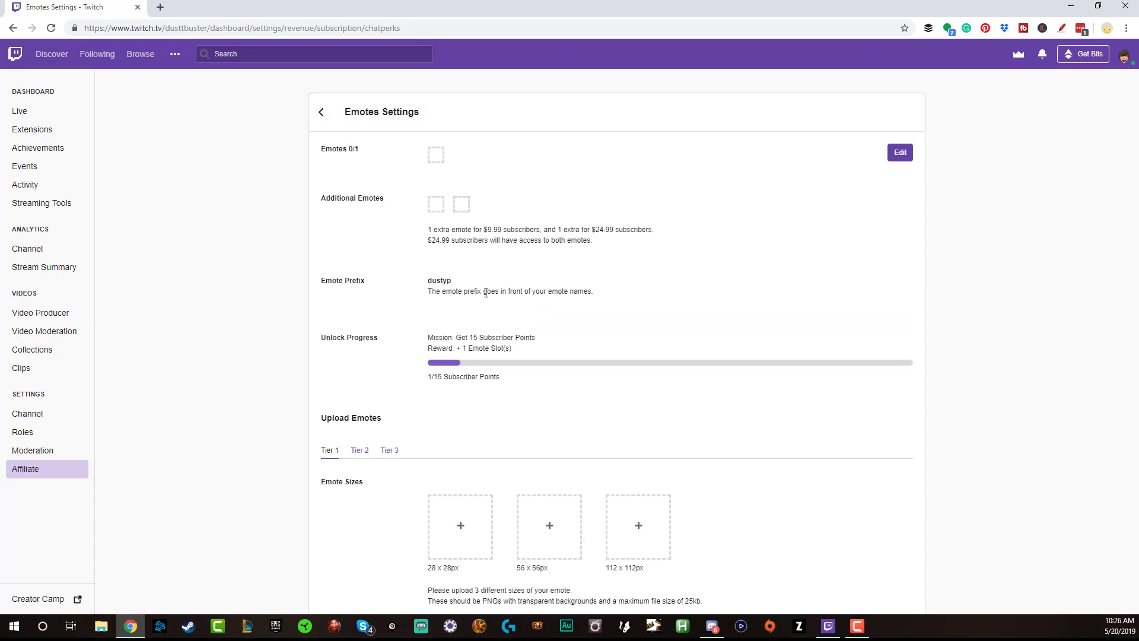
scroll(192, 290, down, 3)
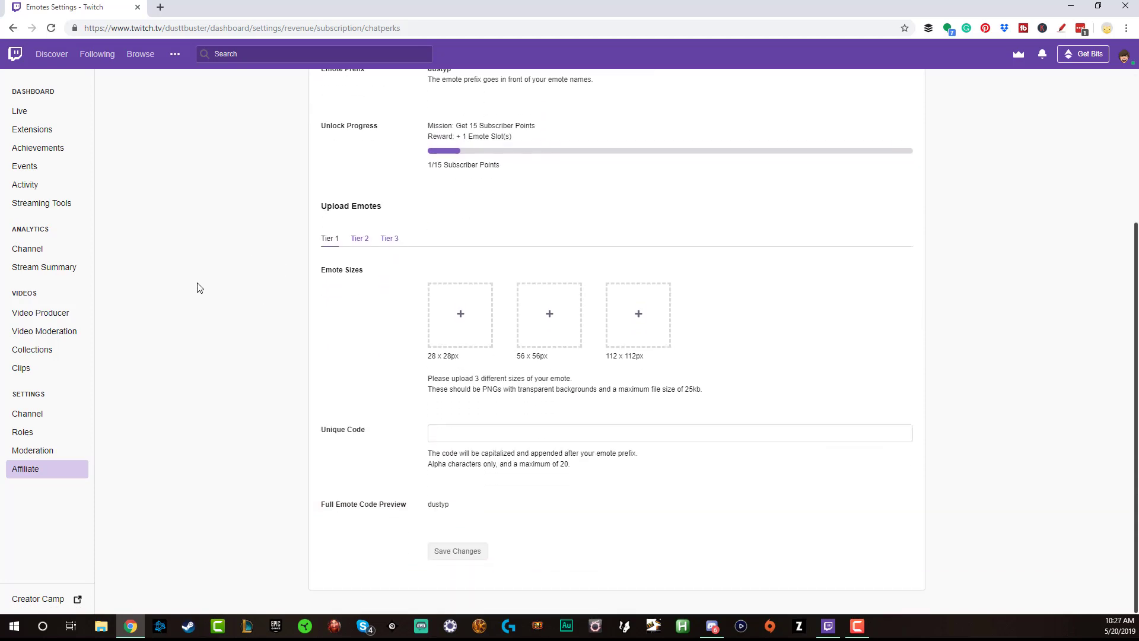
Look over the Tier 3 emote uploads, then return to the Tier 1 upload slots
click(360, 239)
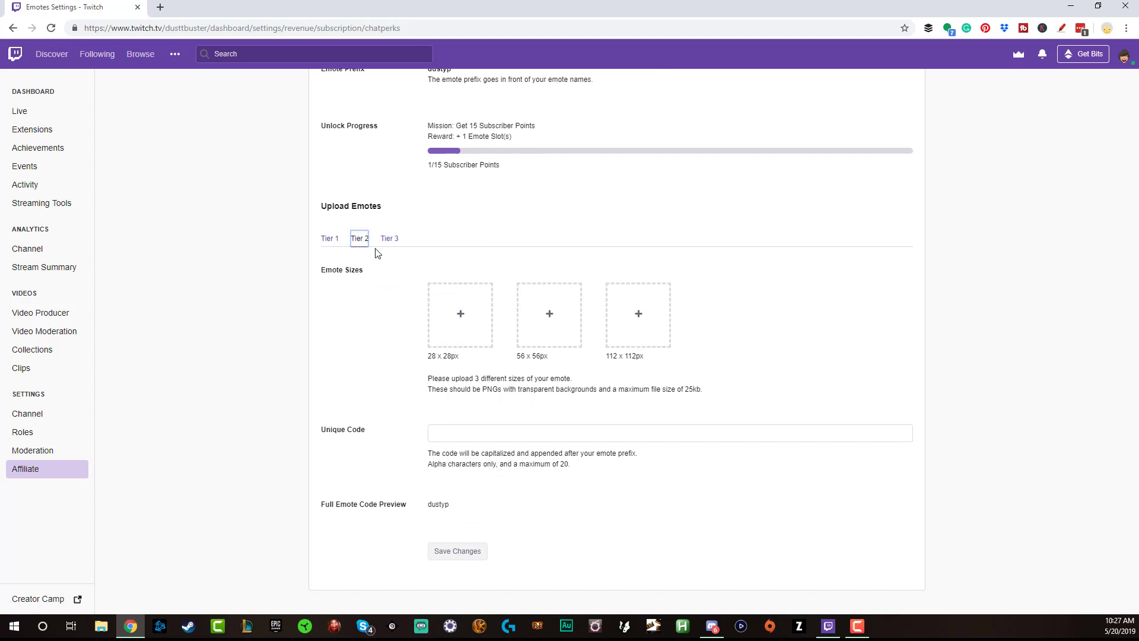
click(329, 239)
scroll(261, 312, up, 3)
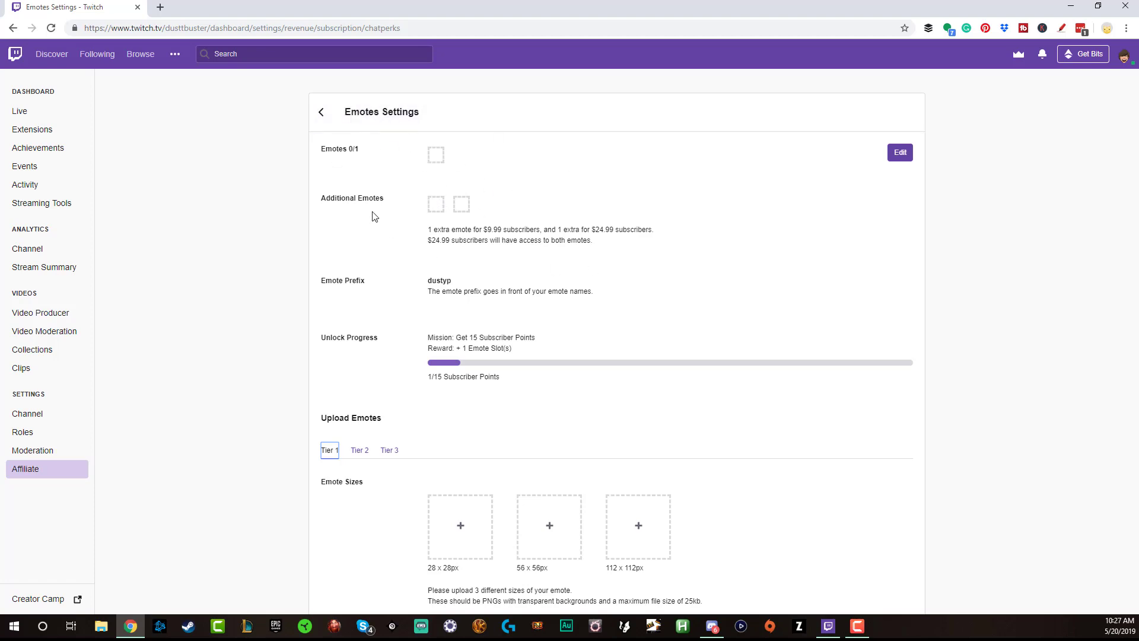
scroll(374, 253, down, 3)
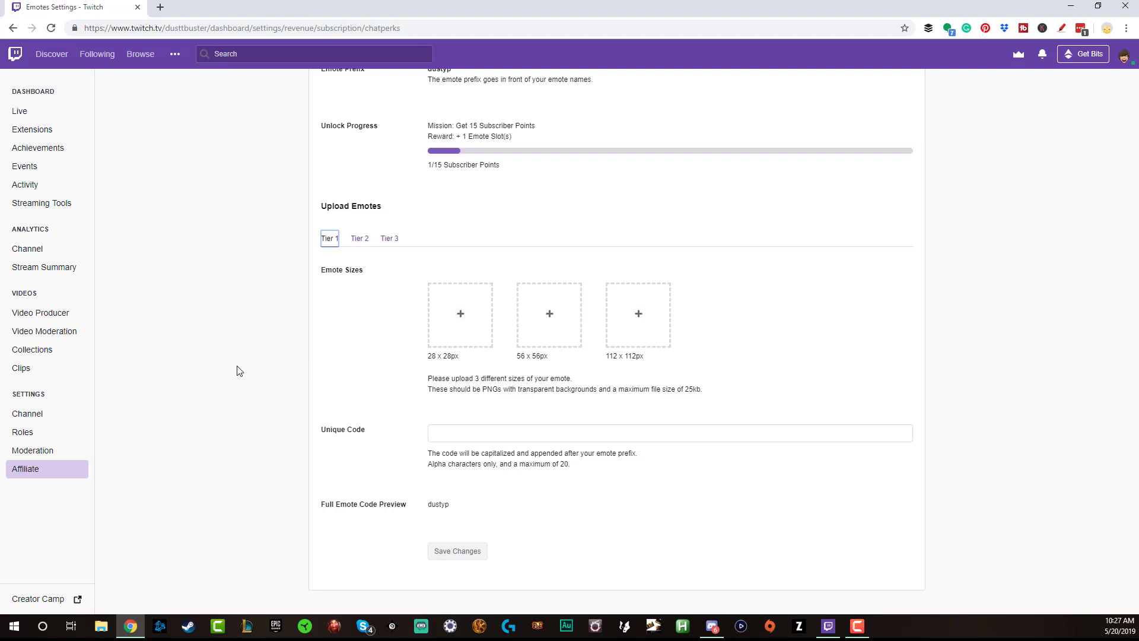
scroll(239, 400, up, 3)
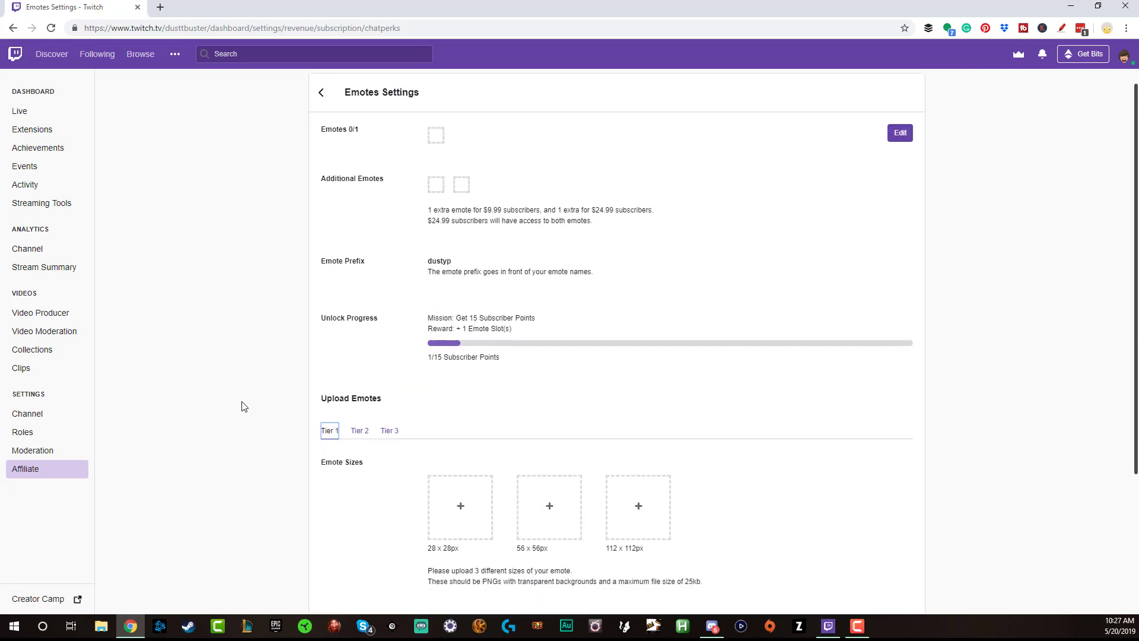
scroll(240, 400, down, 3)
Upload Laughing as the 28×28 Tier 1 emote and Angry as the 56×56 emote
click(452, 315)
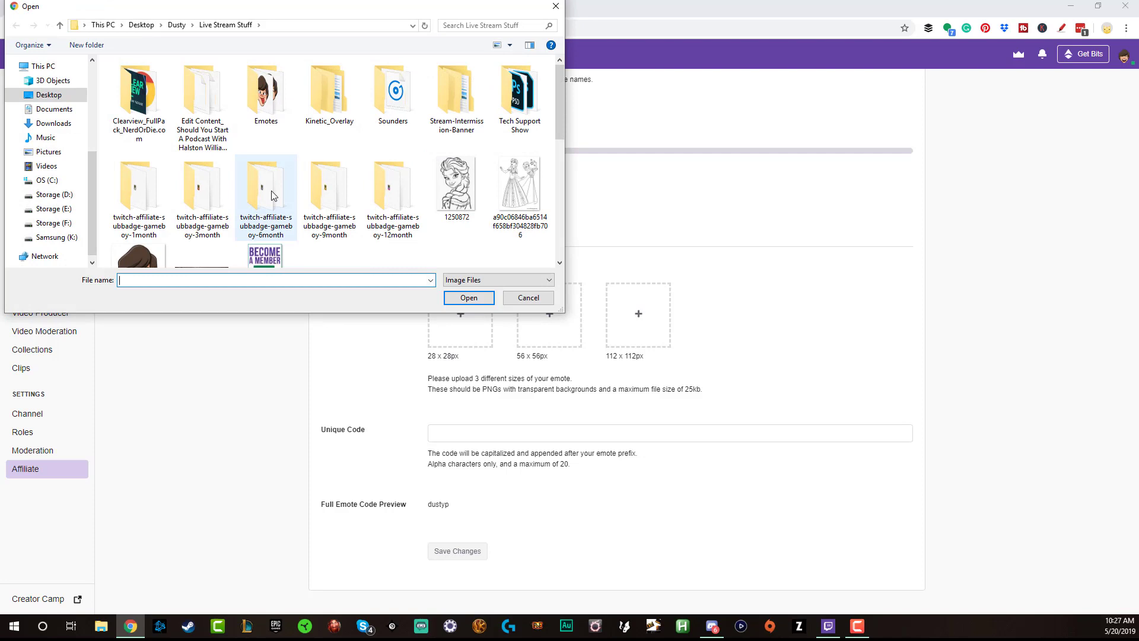
double_click(285, 86)
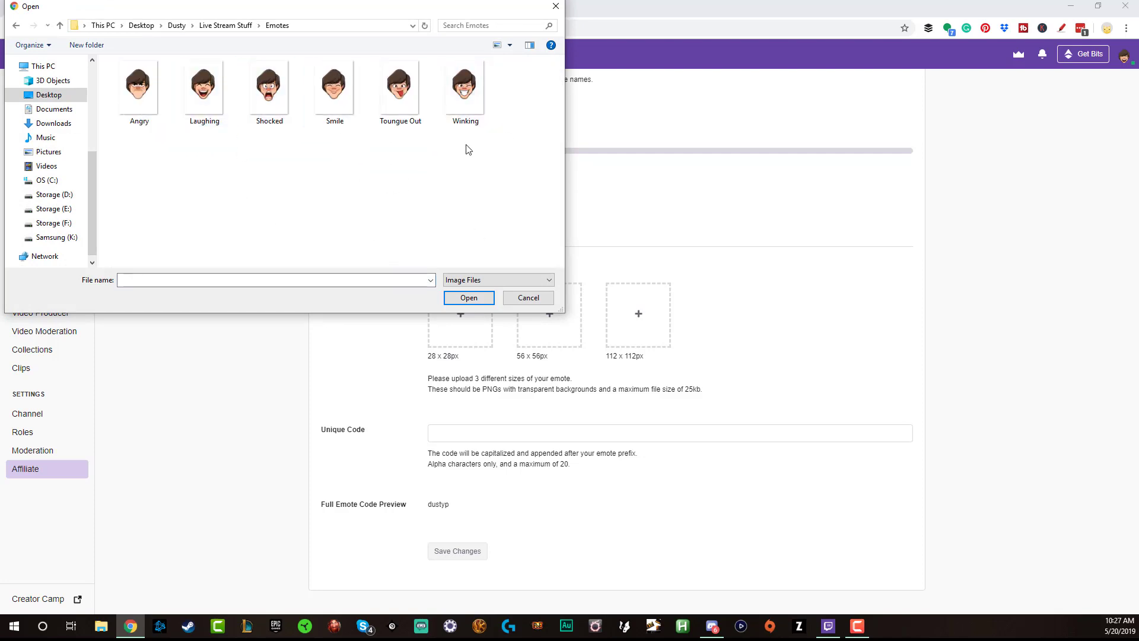
double_click(204, 94)
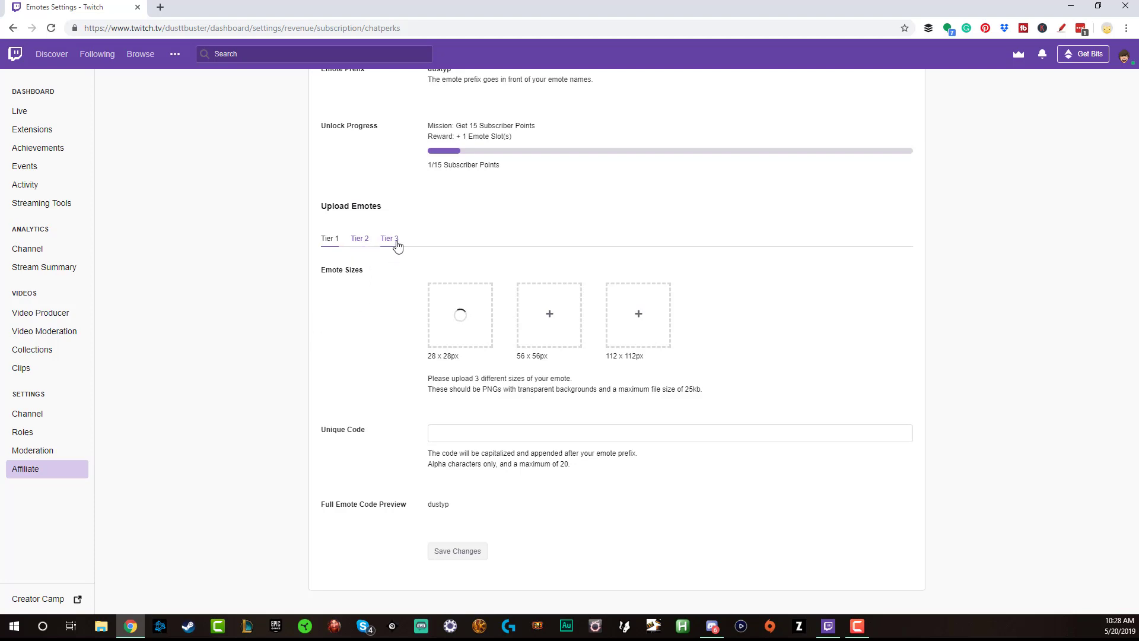
click(548, 315)
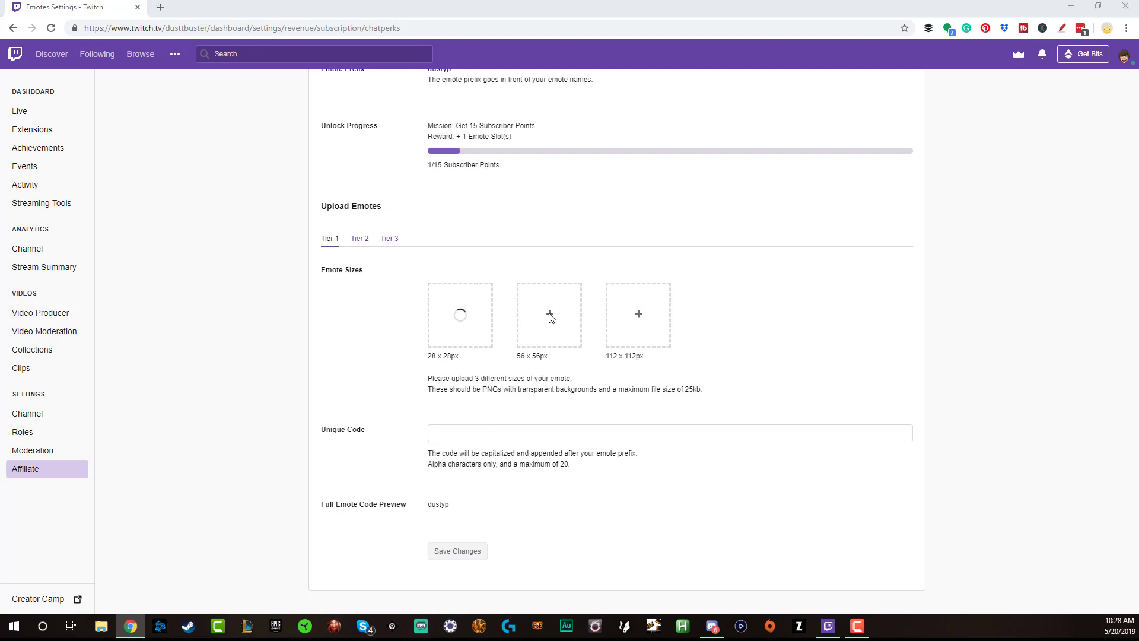
double_click(140, 94)
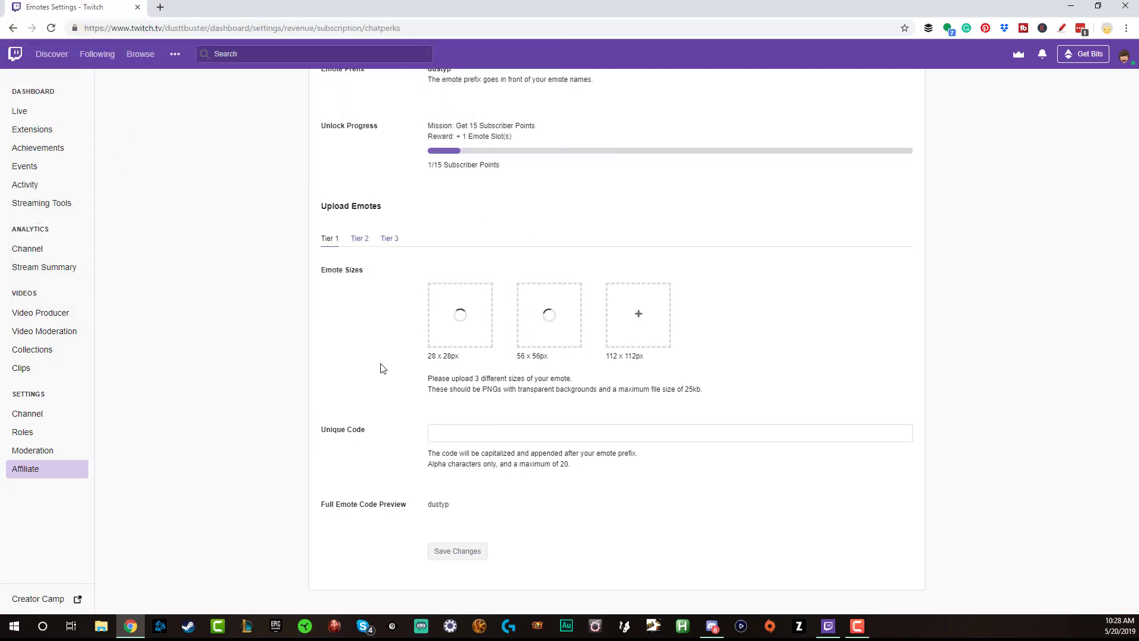
scroll(378, 374, up, 3)
Open the Loyalty badges settings and show the 3-Month badge images
click(320, 111)
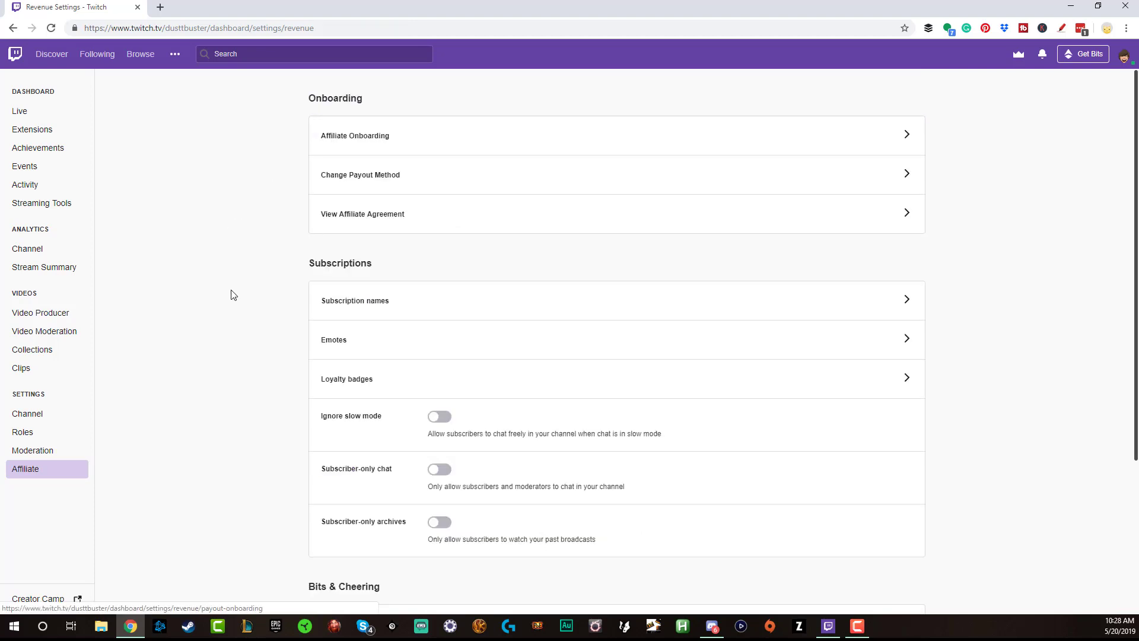
click(435, 376)
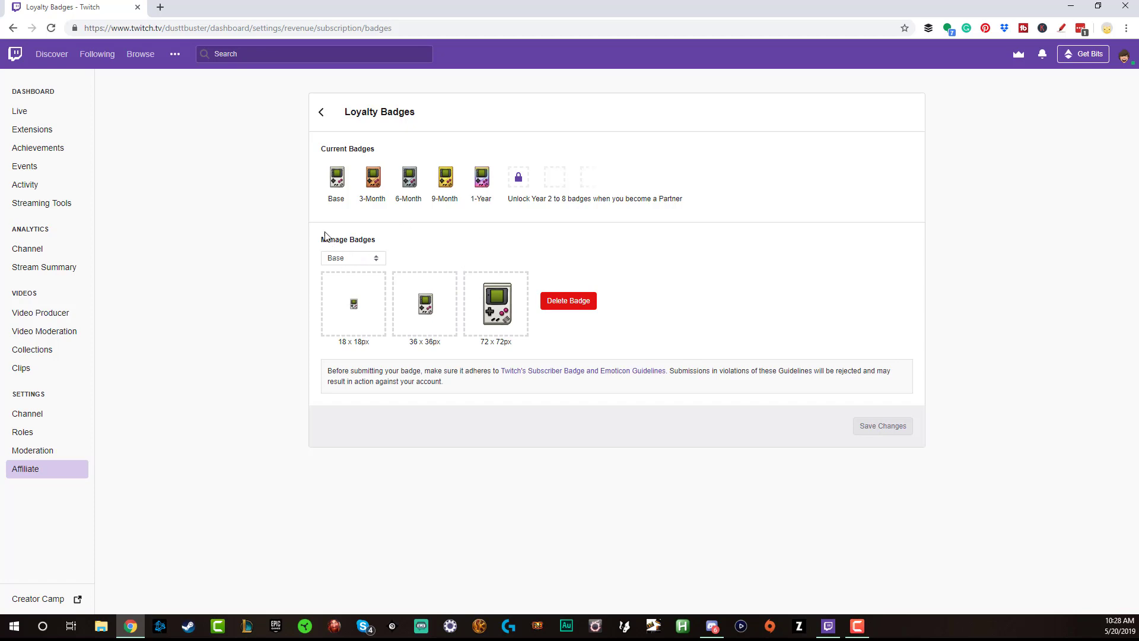
click(353, 262)
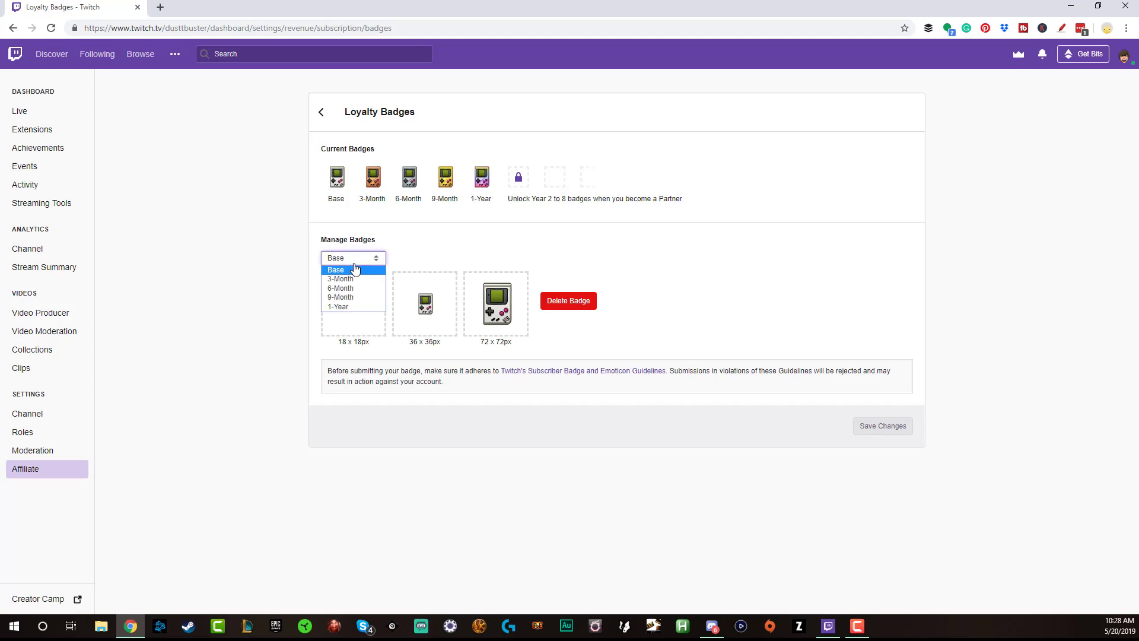
click(354, 279)
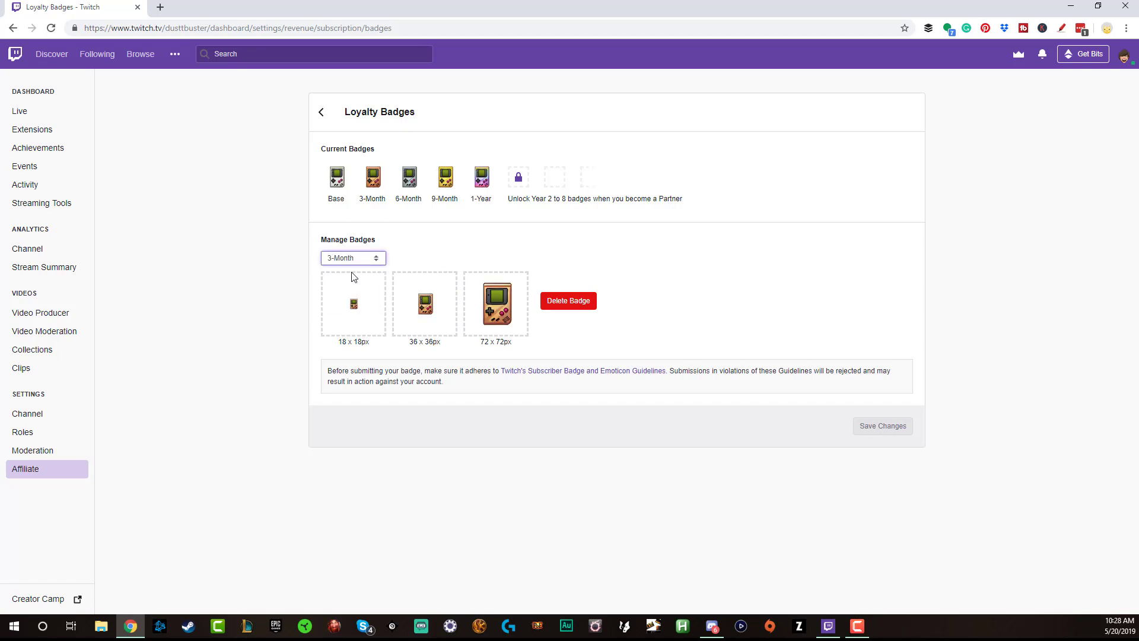
Compare the 6-Month badge images, then switch back to the 3-Month badge
click(348, 260)
click(353, 288)
click(369, 259)
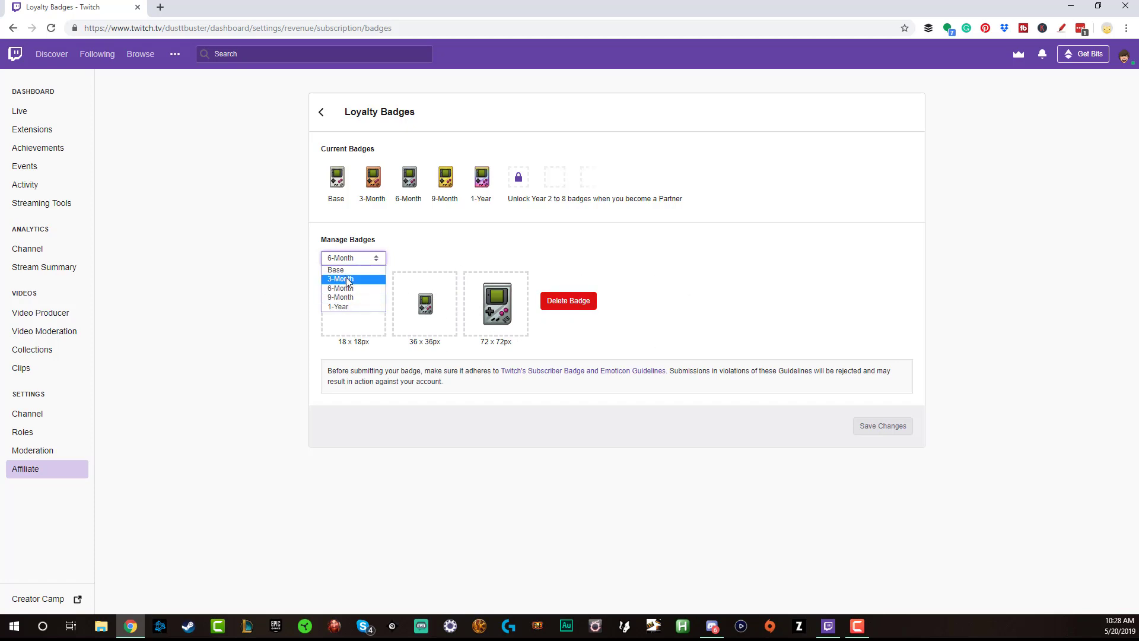
click(349, 280)
Delete the existing 3-Month badge and upload the 18px Game Boy image
click(566, 302)
click(594, 364)
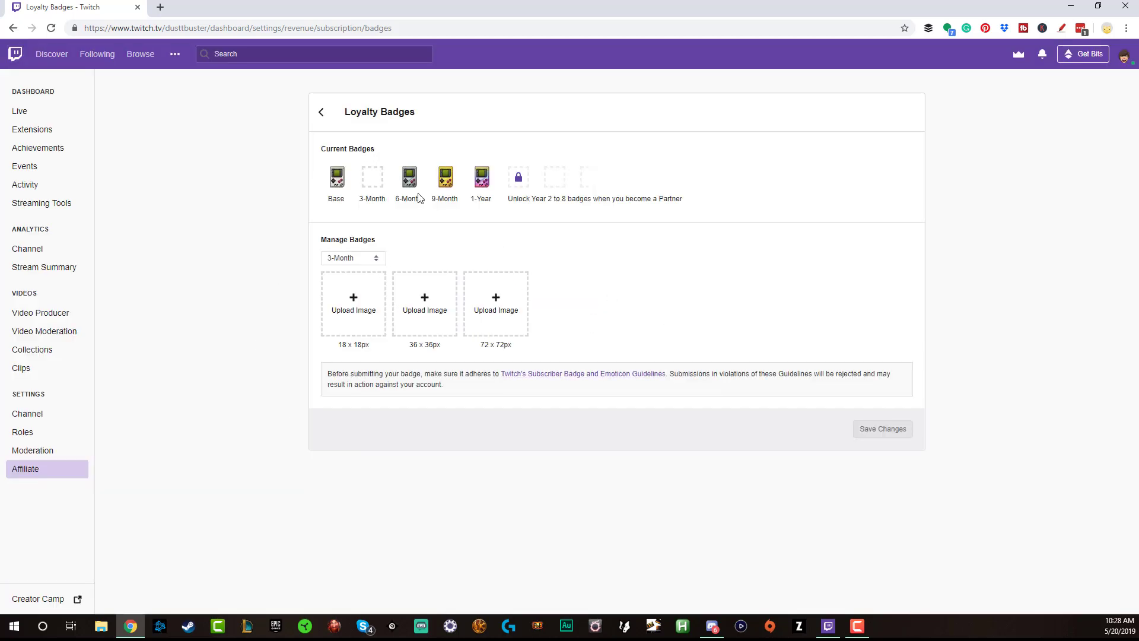
click(356, 302)
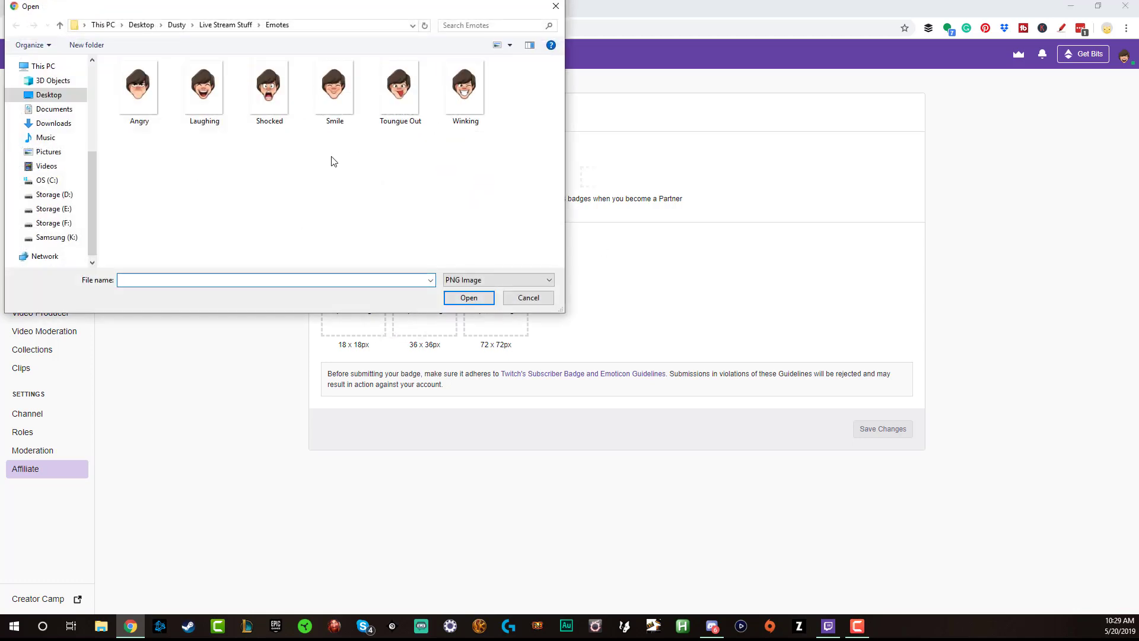
click(210, 25)
scroll(375, 183, down, 2)
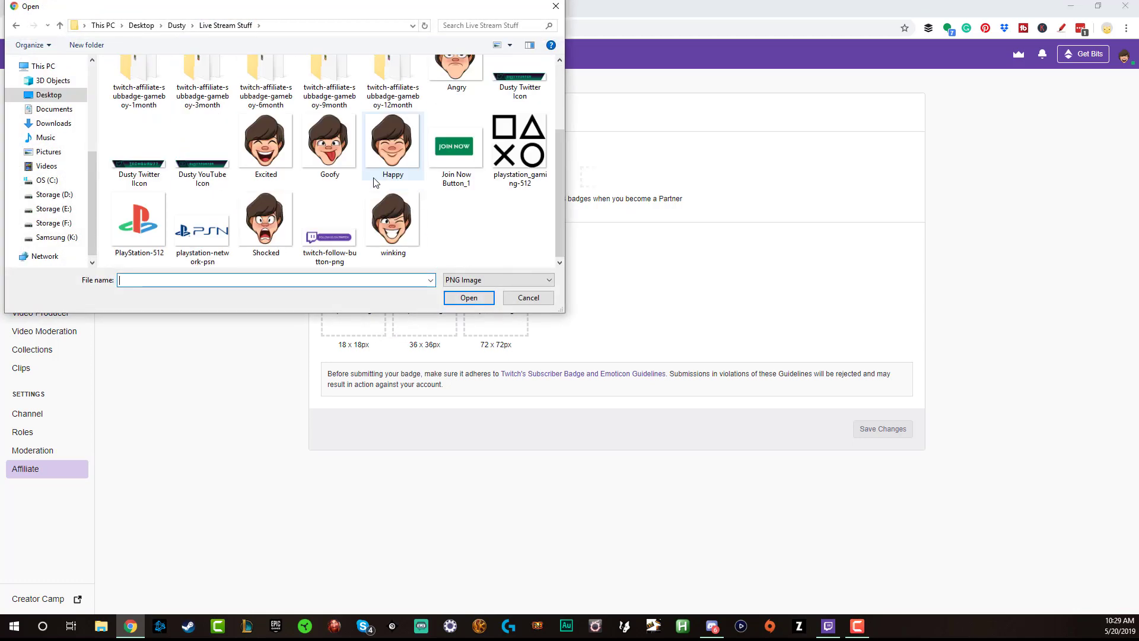
scroll(374, 182, up, 3)
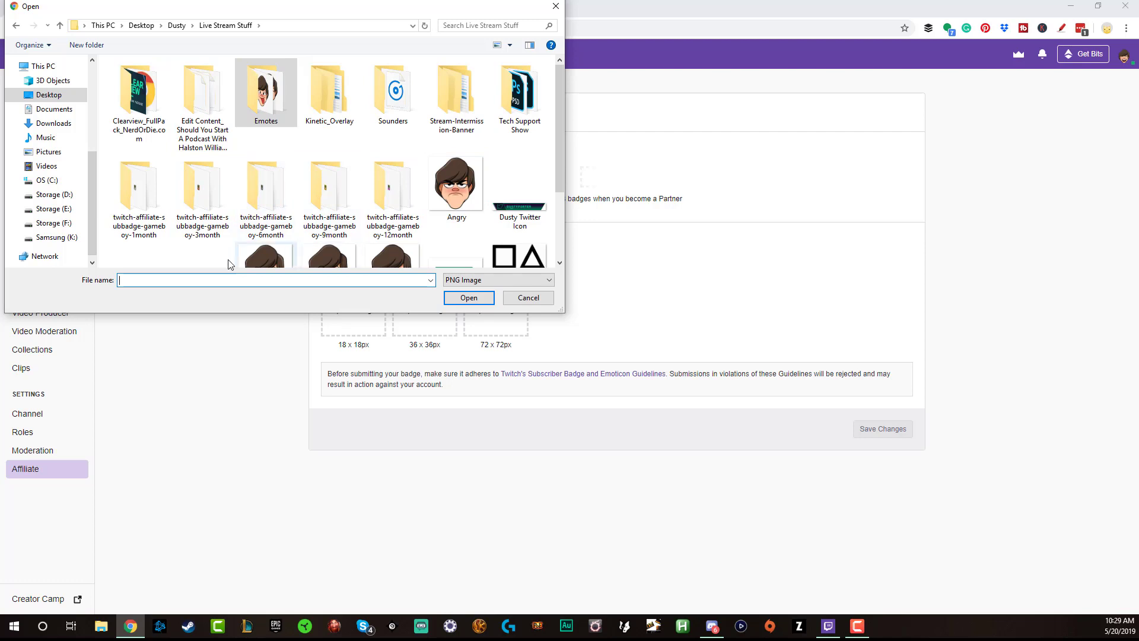
double_click(204, 201)
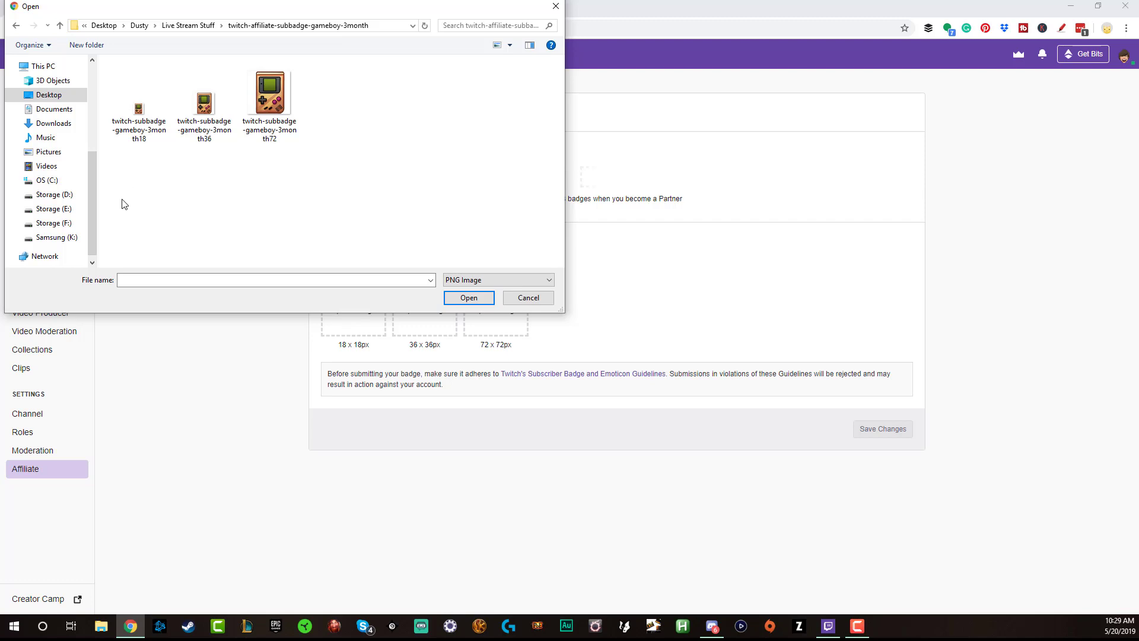
double_click(139, 108)
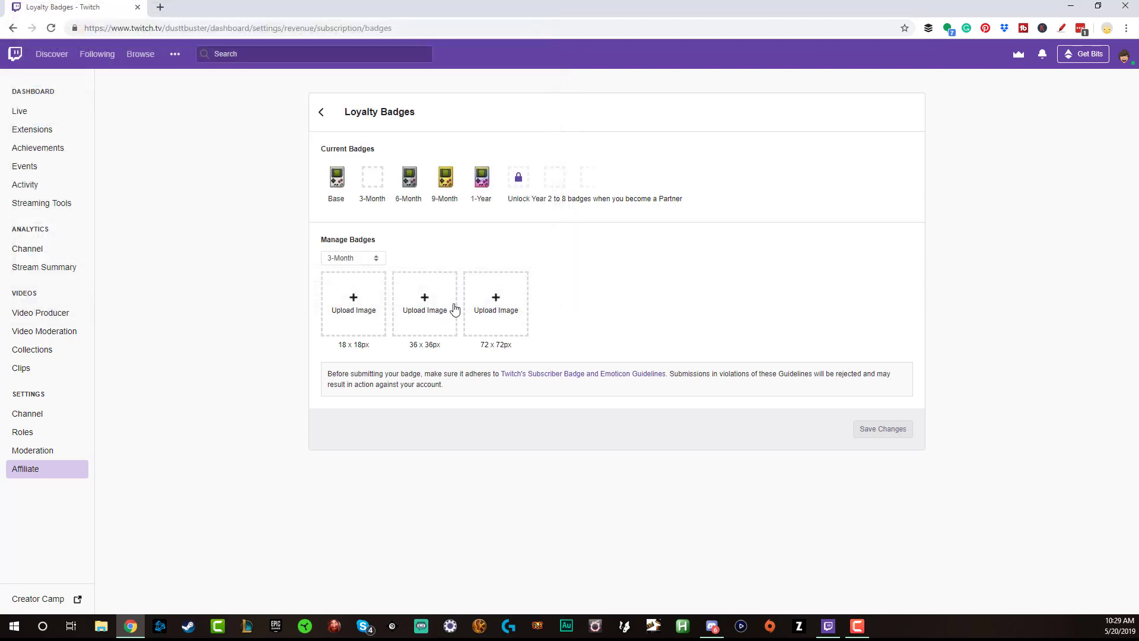
Upload the 36px and 72px Game Boy images into the remaining badge slots
click(428, 304)
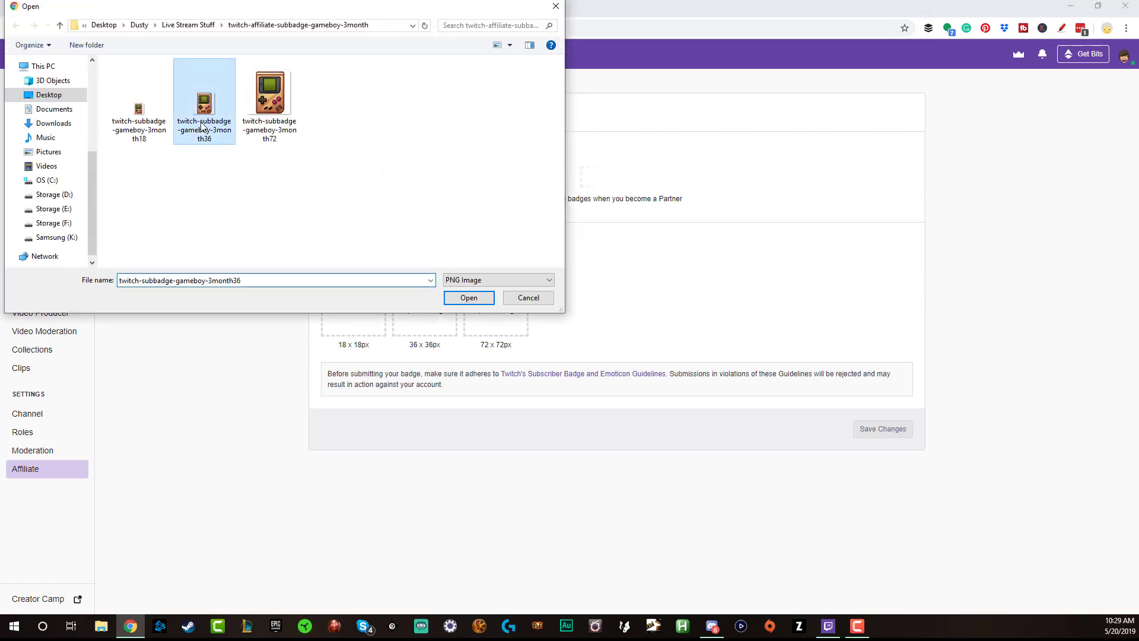
double_click(205, 102)
click(512, 309)
double_click(270, 102)
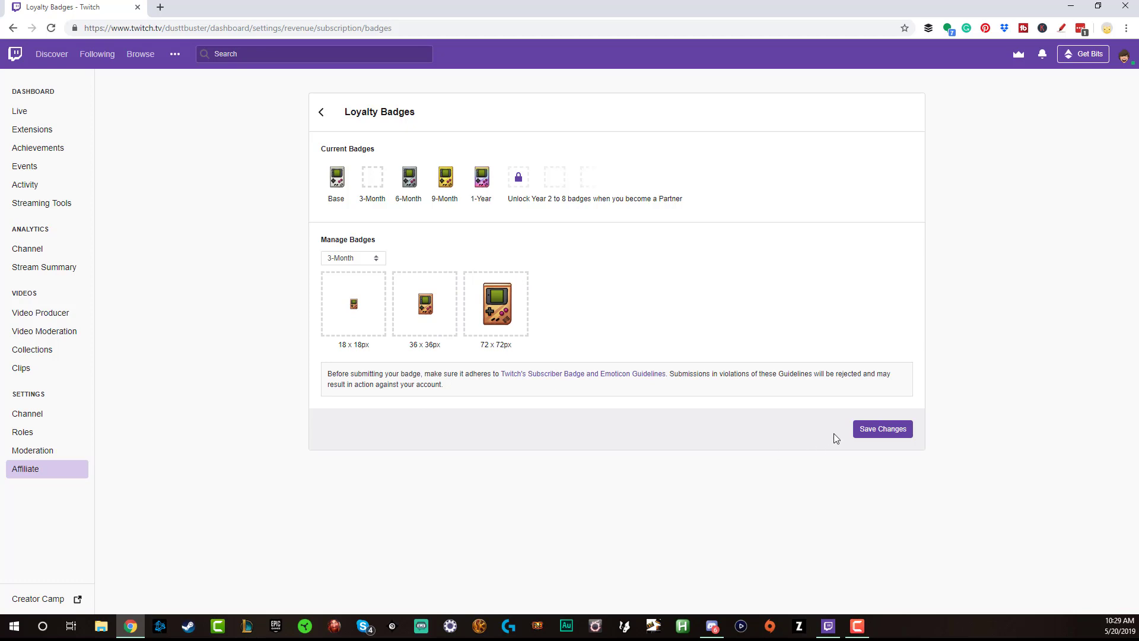
Save the 3-Month Game Boy badge, confirm the image rights, and return to Affiliate settings
click(881, 433)
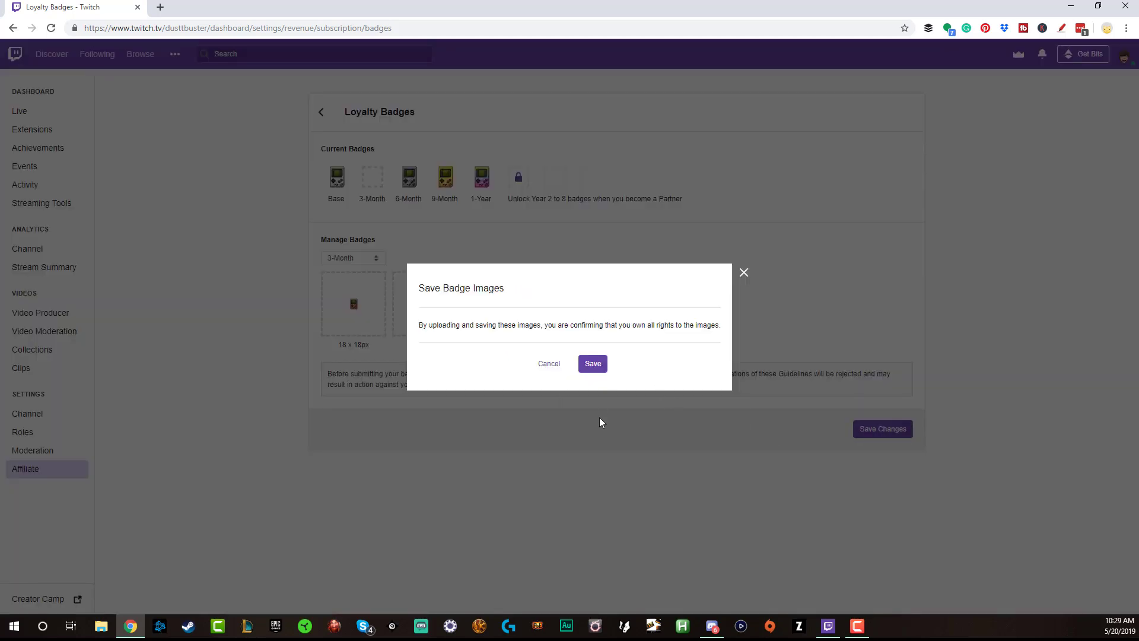
click(592, 365)
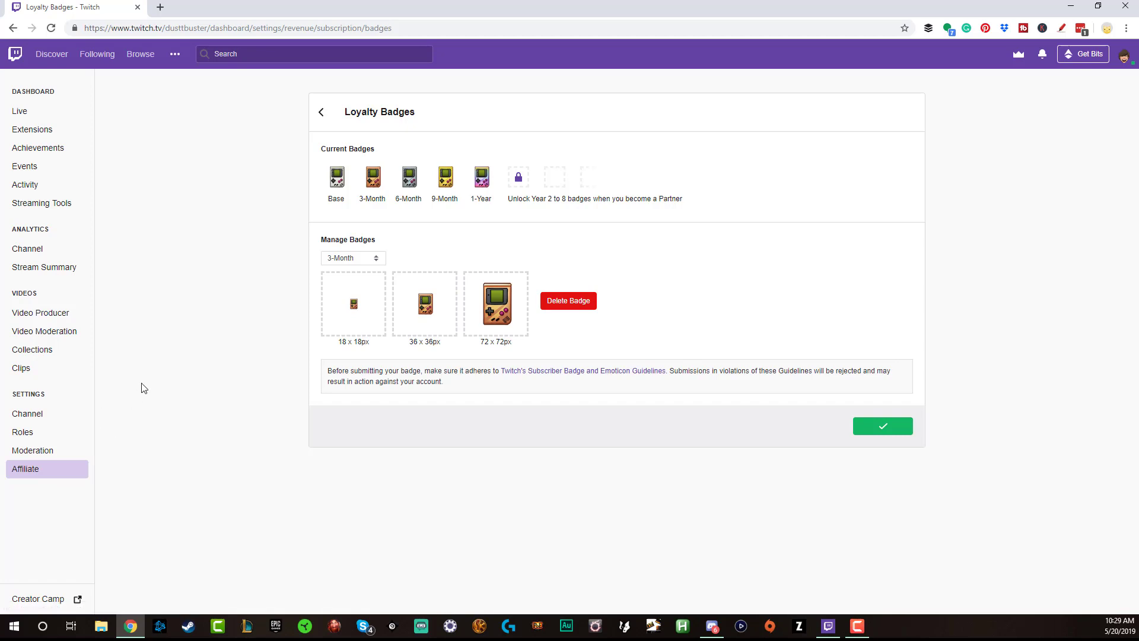
click(324, 107)
scroll(231, 276, down, 1)
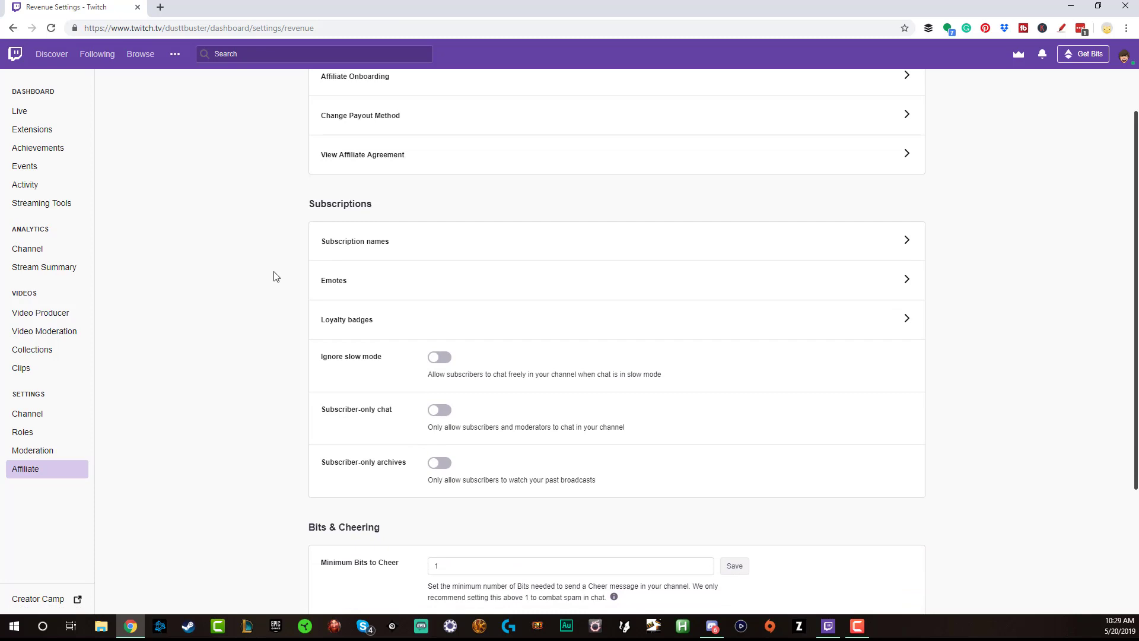